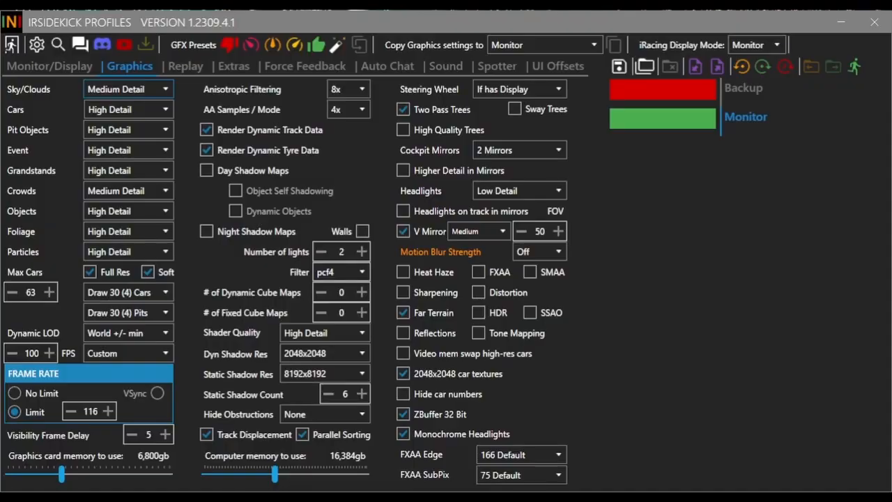
Apply a performance-oriented graphics preset with Low Detail sky, Medium Detail cars and 2x anti-aliasing to the Monitor profile and save it
{"action": "left_click", "coordinate": [784, 294]}
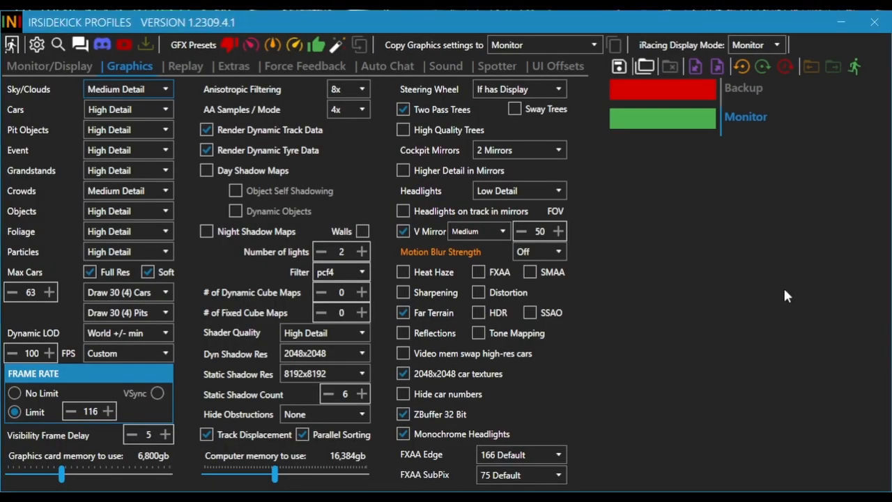
{"action": "left_click", "coordinate": [751, 120]}
{"action": "left_click", "coordinate": [251, 43]}
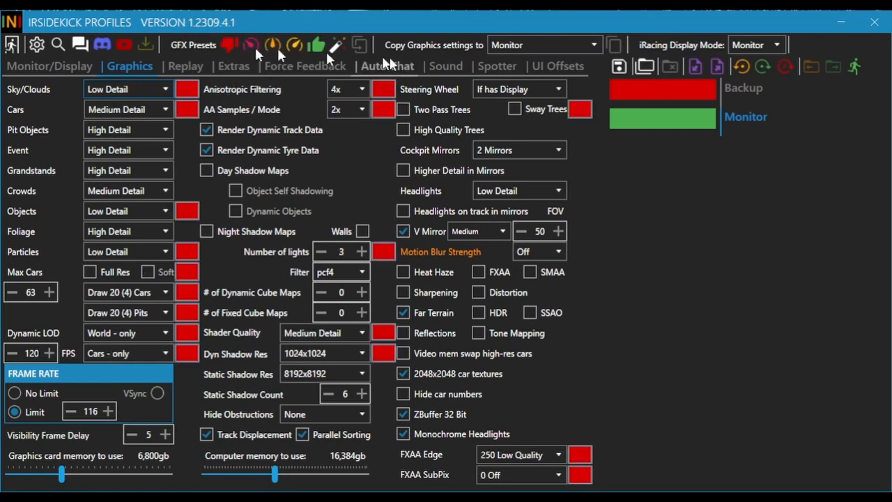
{"action": "left_click", "coordinate": [616, 65]}
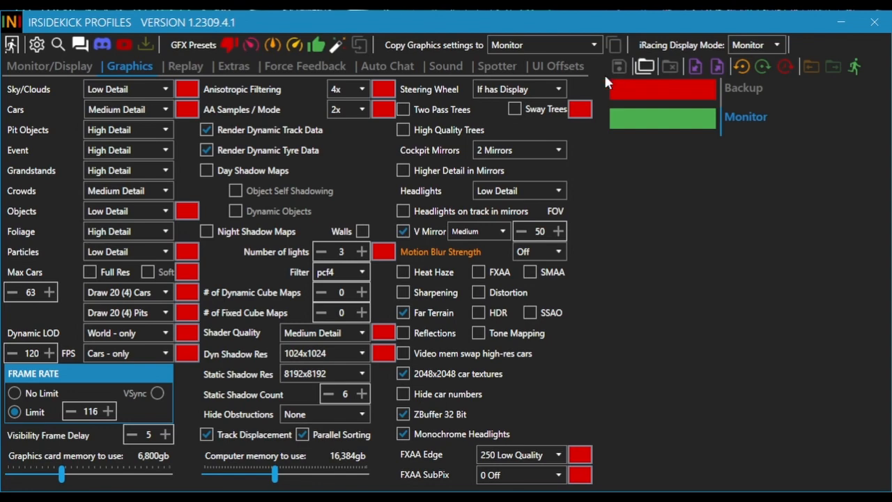
Create a new profile named Triple Faster from the current Monitor settings
{"action": "left_click", "coordinate": [646, 65]}
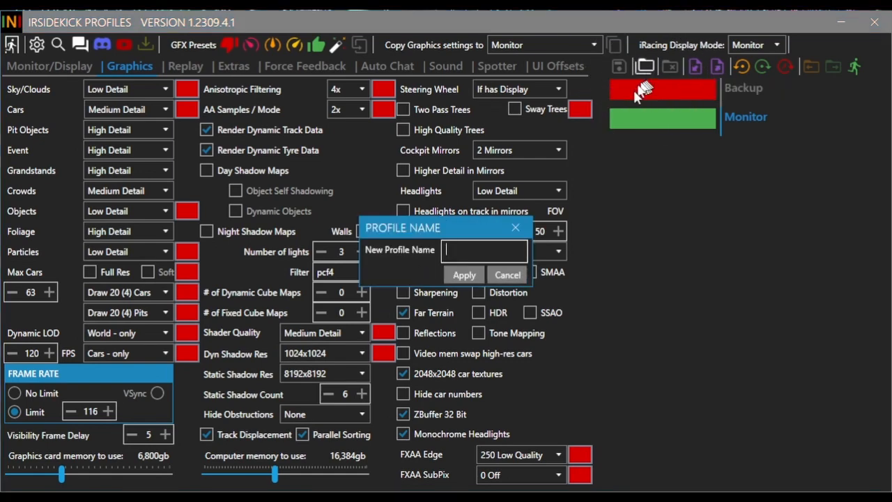
{"action": "type", "text": "Triple"}
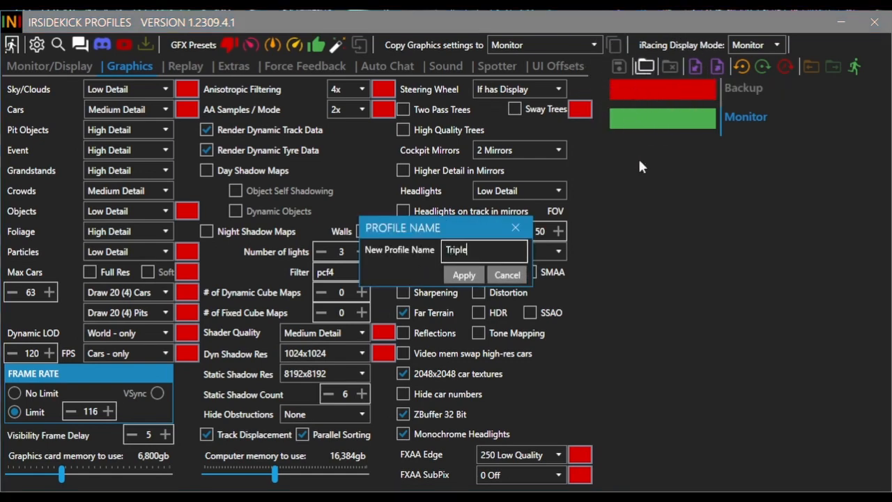
{"action": "type", "text": " Faster"}
{"action": "left_click", "coordinate": [480, 277]}
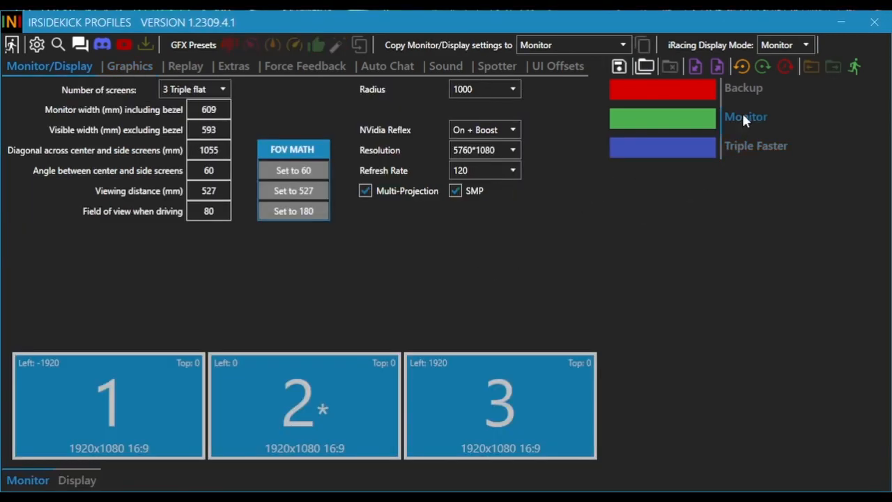
Apply a higher-quality graphics preset with 16x anisotropic filtering, 8x anti-aliasing and Ultra Detail shaders to the Monitor profile and save it
{"action": "left_click", "coordinate": [127, 67]}
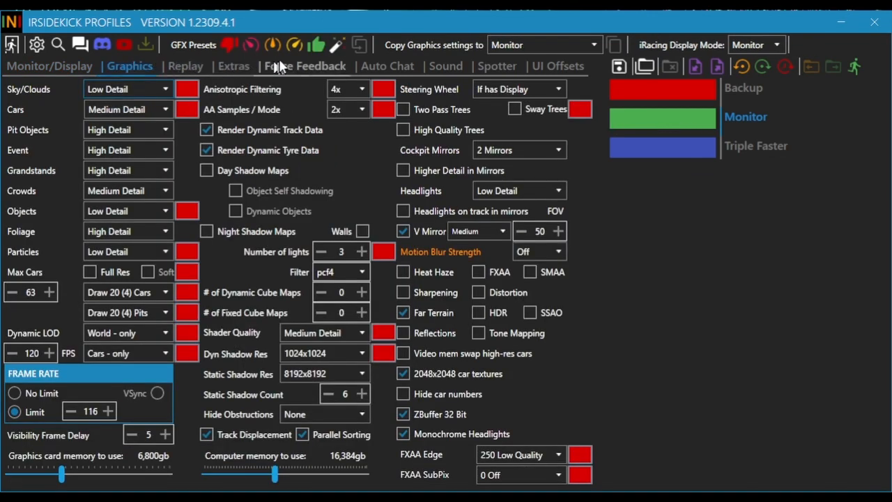
{"action": "left_click", "coordinate": [293, 44]}
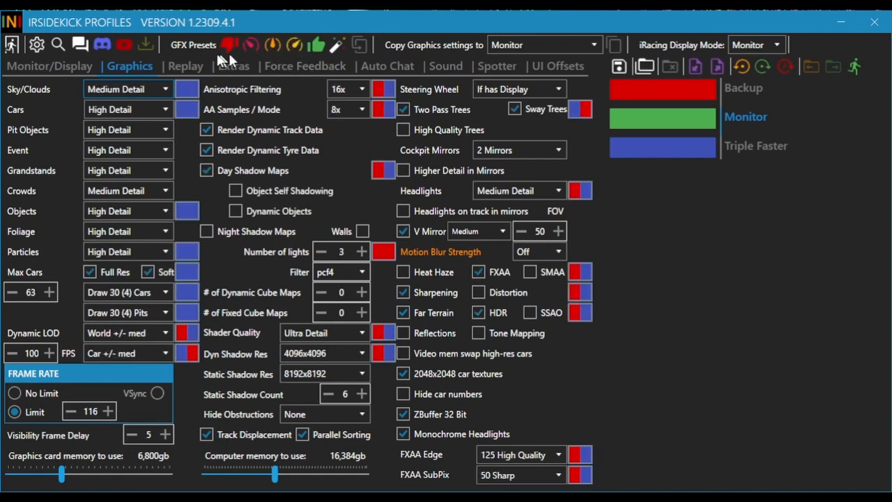
{"action": "left_click", "coordinate": [616, 66]}
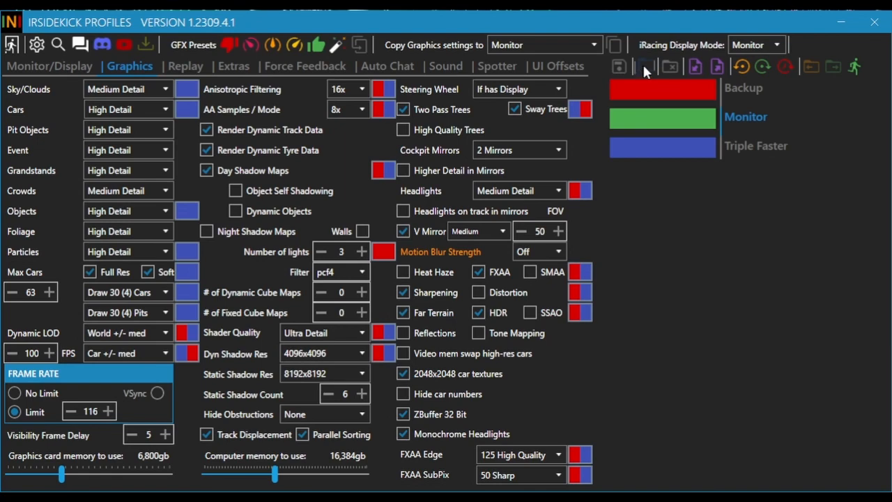
Create a new profile named Triple Pretty from the current Monitor settings
{"action": "left_click", "coordinate": [644, 66]}
{"action": "type", "text": "Tr"}
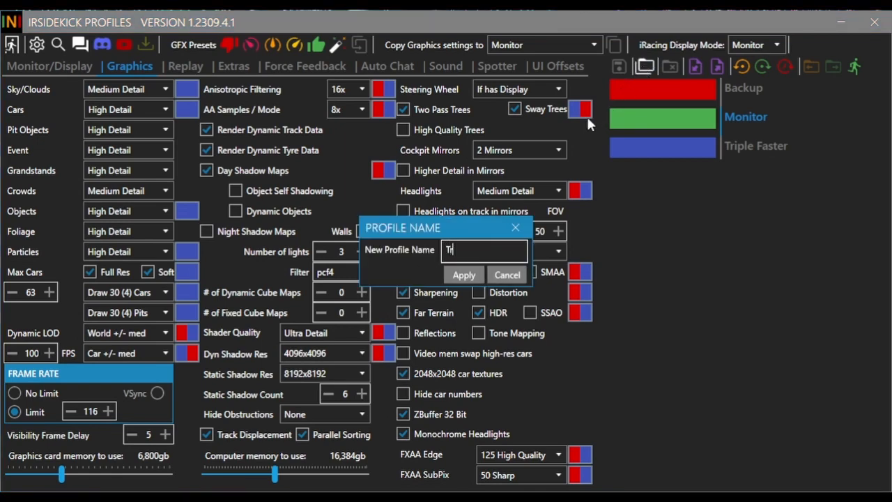
{"action": "type", "text": "iple Pretty"}
{"action": "key", "text": "Return"}
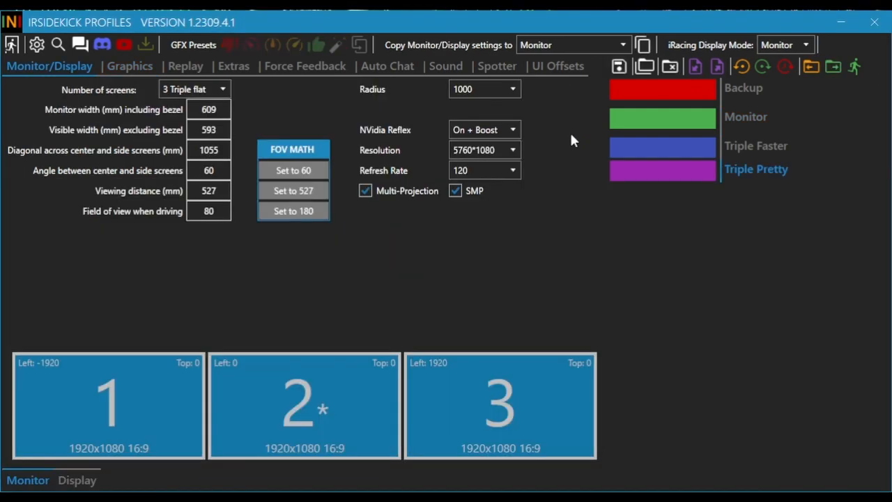
Reduce the Monitor profile to a single flat screen by deselecting screens 1 and 3, leaving only screen 2
{"action": "left_click", "coordinate": [734, 117]}
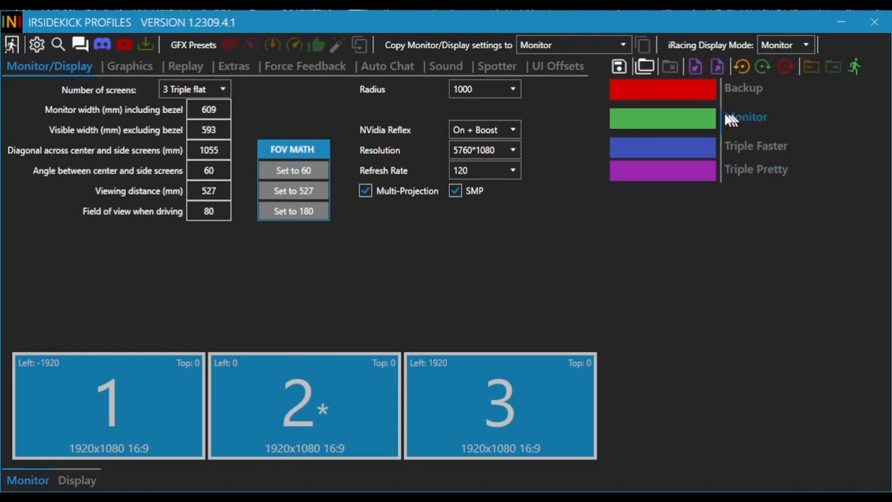
{"action": "left_click", "coordinate": [73, 393]}
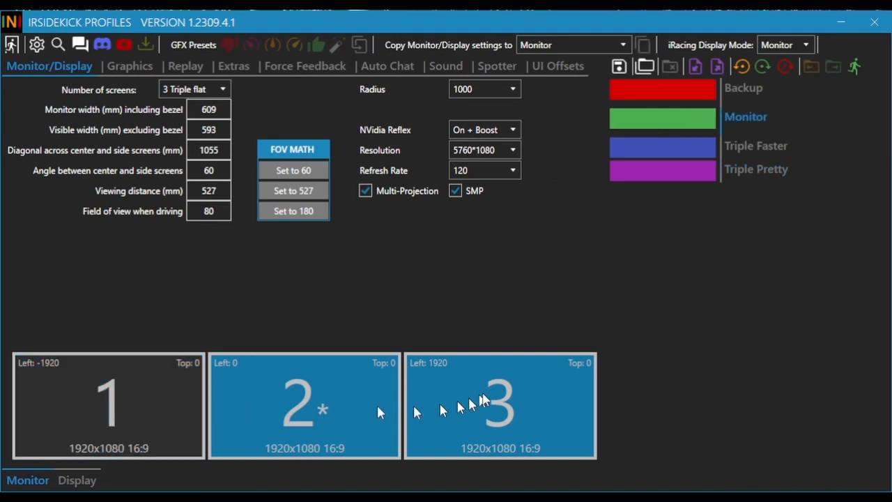
{"action": "left_click", "coordinate": [479, 400]}
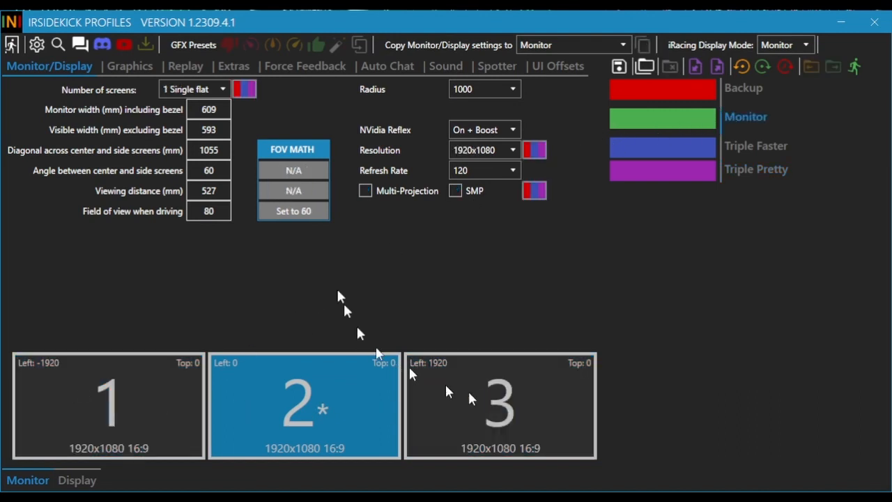
Copy the Monitor profile's graphics settings to its replay settings and save all changes
{"action": "left_click", "coordinate": [186, 66]}
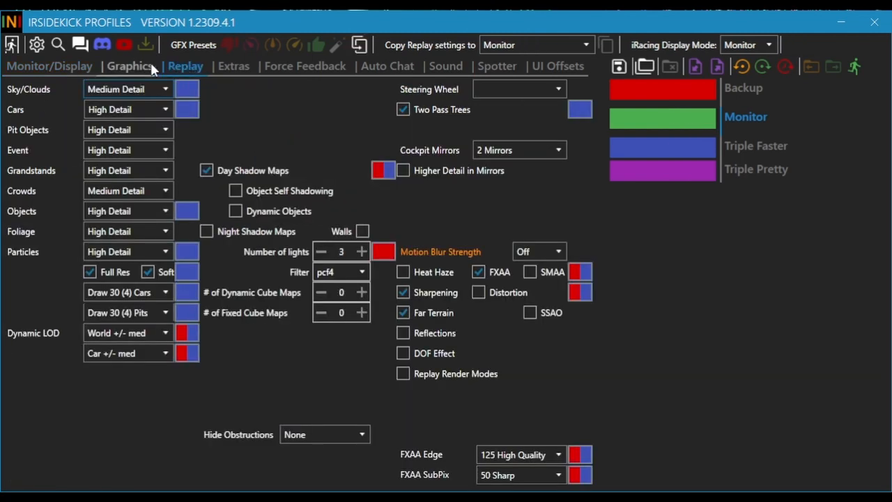
{"action": "left_click", "coordinate": [359, 42]}
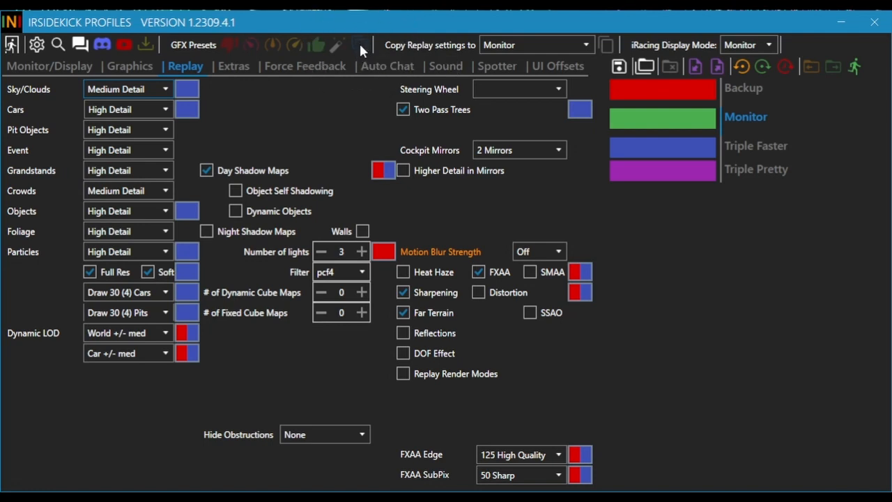
{"action": "left_click", "coordinate": [622, 68]}
Create a new profile named Single Replay from the current Monitor settings
{"action": "left_click", "coordinate": [644, 66]}
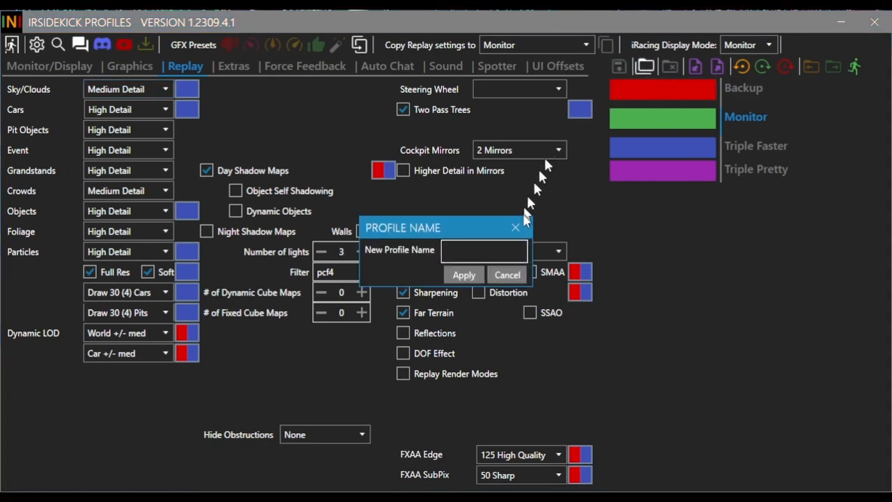
{"action": "type", "text": "Single "}
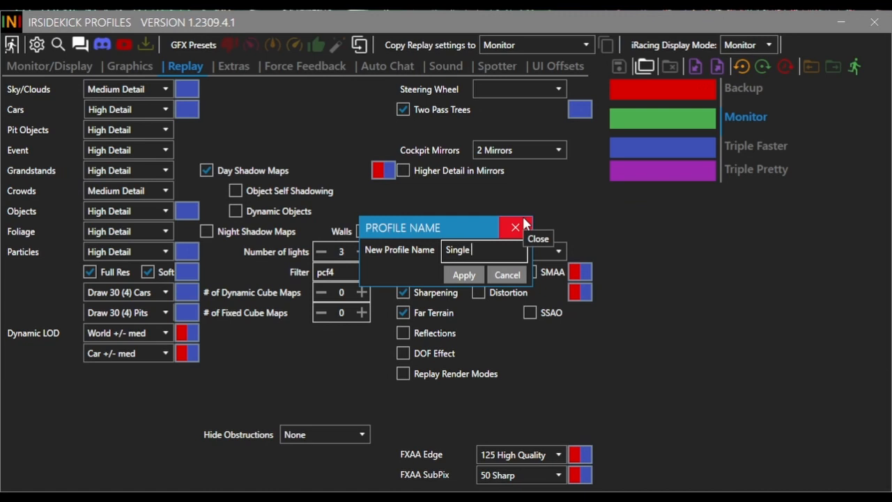
{"action": "type", "text": "Replay"}
{"action": "key", "text": "Return"}
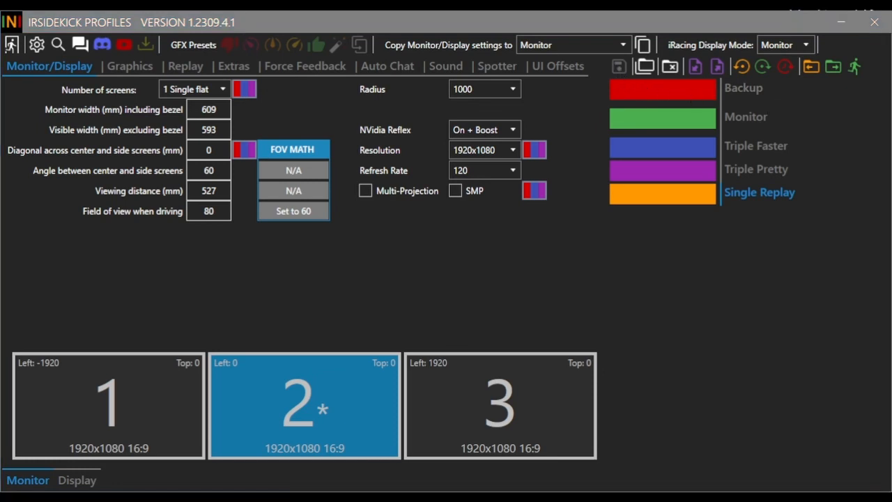
Examine the saved profiles and how the Monitor profile's graphics settings differ from the colour-coded other profiles
{"action": "left_click", "coordinate": [769, 275]}
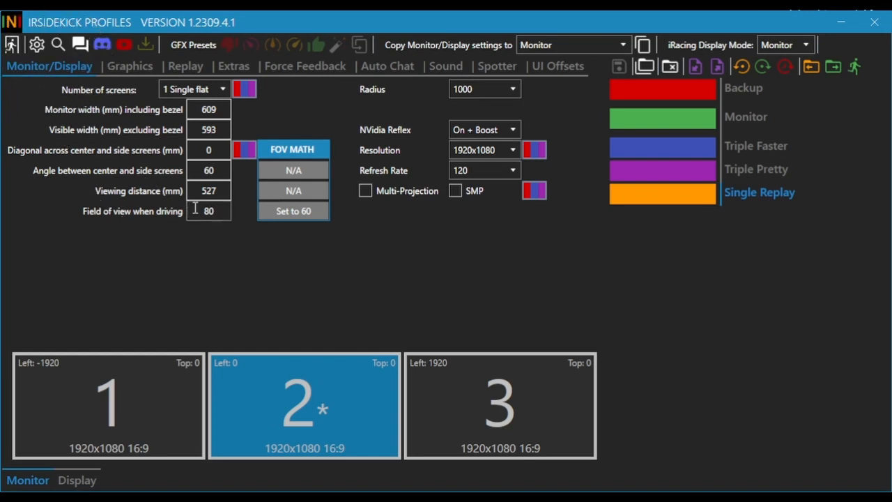
{"action": "left_click", "coordinate": [750, 171]}
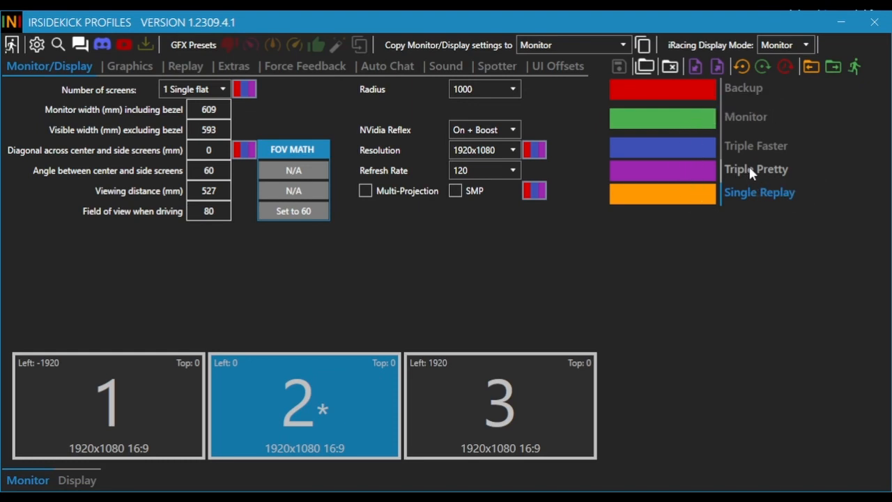
{"action": "left_click", "coordinate": [758, 146]}
{"action": "left_click", "coordinate": [748, 122]}
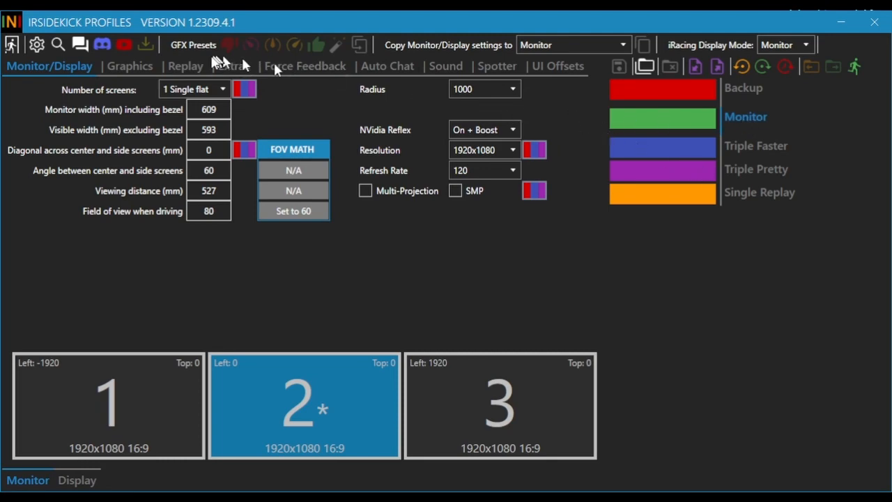
{"action": "left_click", "coordinate": [129, 66]}
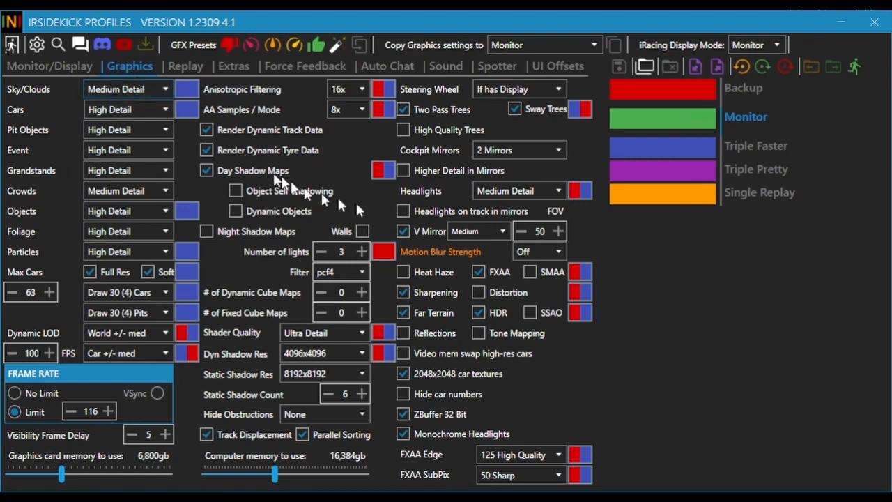
{"action": "left_click", "coordinate": [700, 173]}
{"action": "mouse_move", "coordinate": [512, 458]}
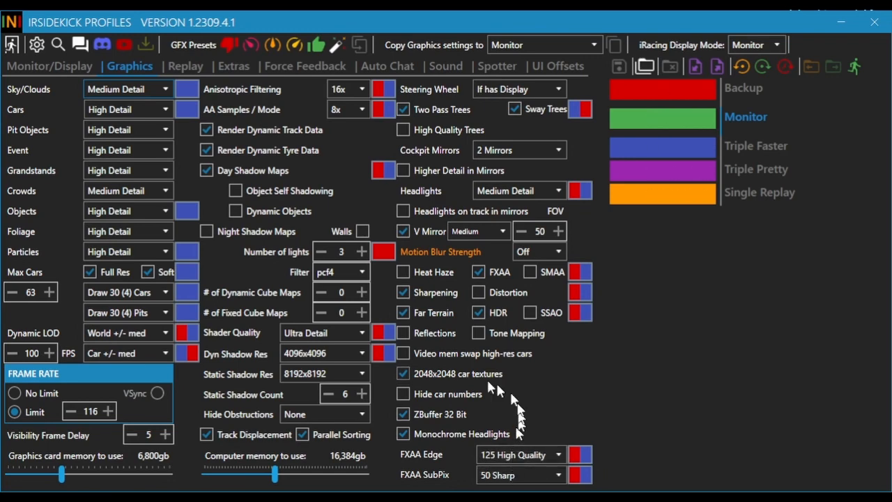
{"action": "mouse_move", "coordinate": [290, 340]}
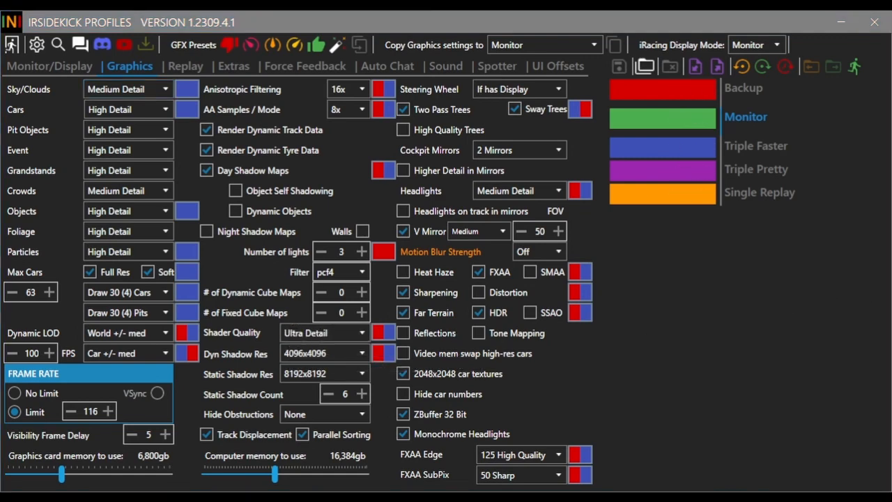
{"action": "left_click", "coordinate": [758, 293]}
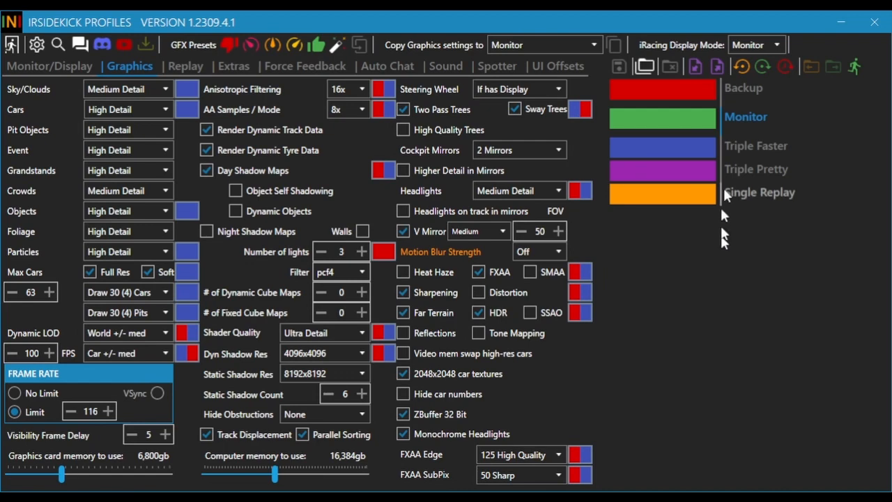
With the iRacing display mode set to Monitor, apply the Single Replay profile to iRacing
{"action": "left_click", "coordinate": [751, 48]}
{"action": "left_click", "coordinate": [751, 47]}
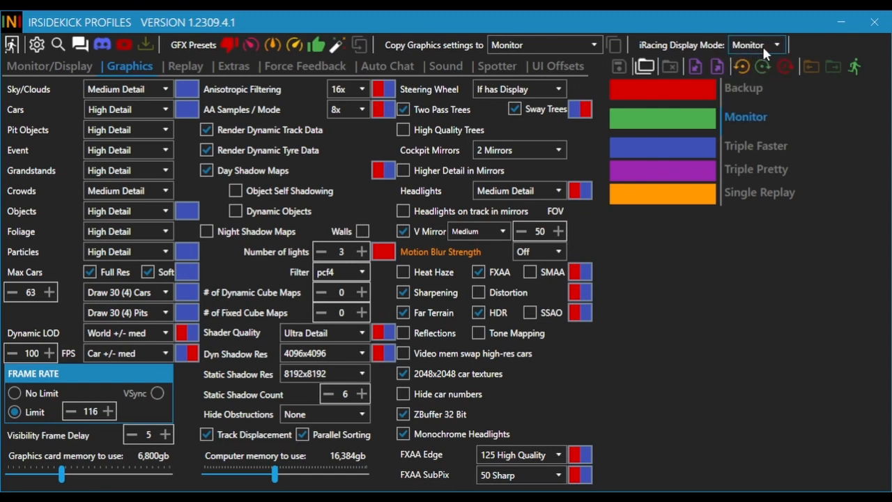
{"action": "left_click", "coordinate": [774, 189]}
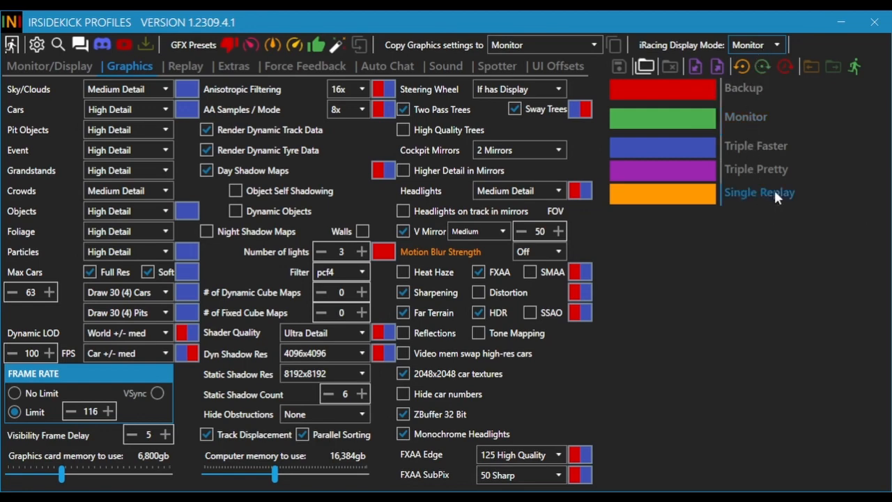
{"action": "left_click", "coordinate": [835, 68]}
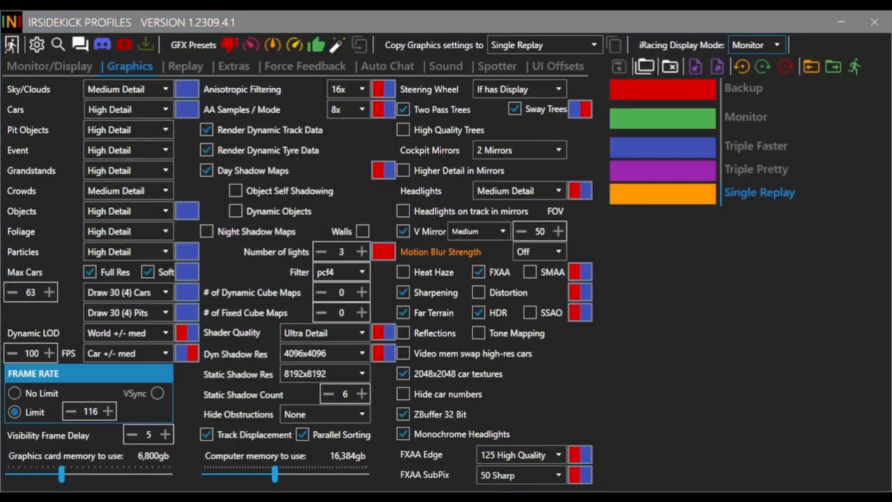
{"action": "left_click", "coordinate": [734, 305]}
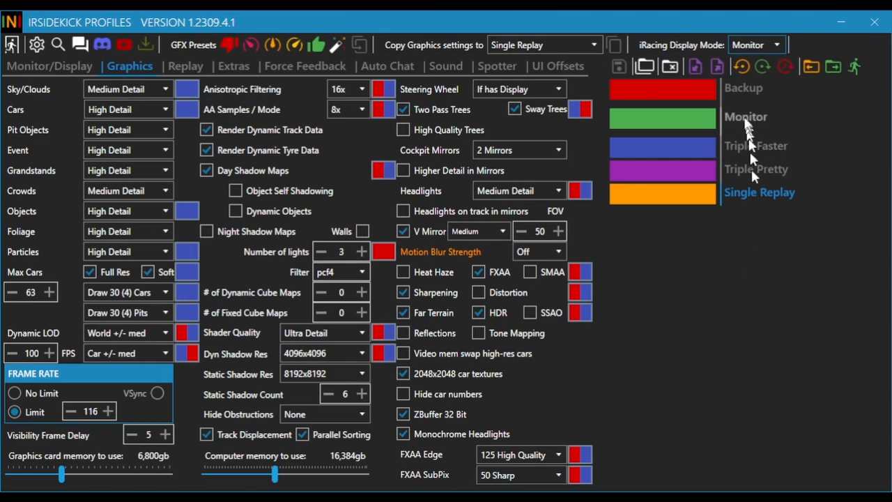
Copy the Monitor profile's sound settings to the Single Replay profile
{"action": "left_click", "coordinate": [744, 118]}
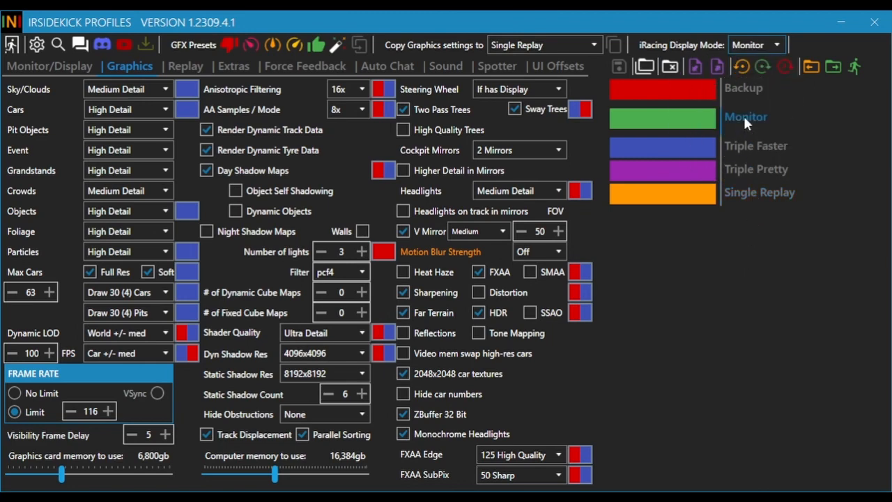
{"action": "left_click", "coordinate": [457, 69]}
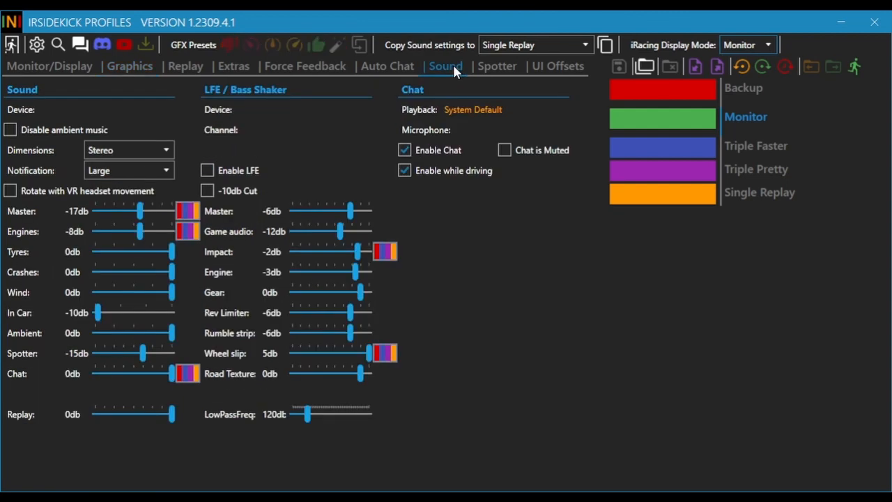
{"action": "left_click", "coordinate": [555, 42]}
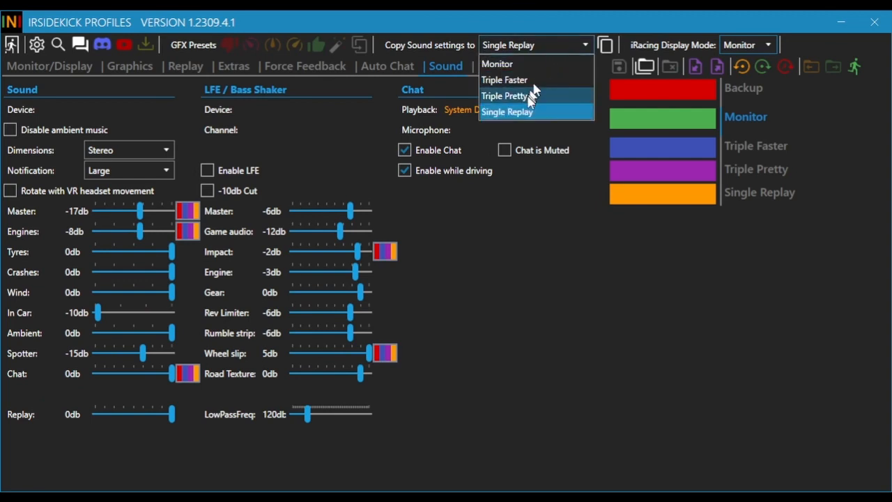
{"action": "left_click", "coordinate": [528, 115]}
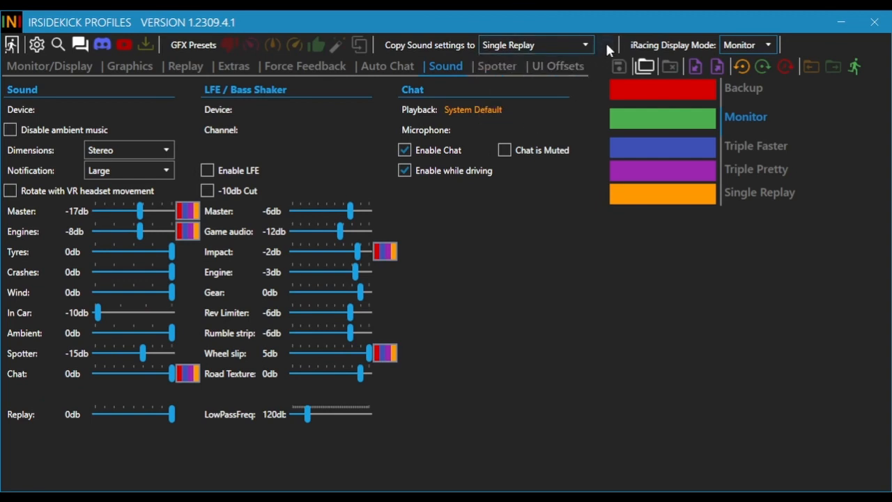
{"action": "left_click", "coordinate": [605, 43]}
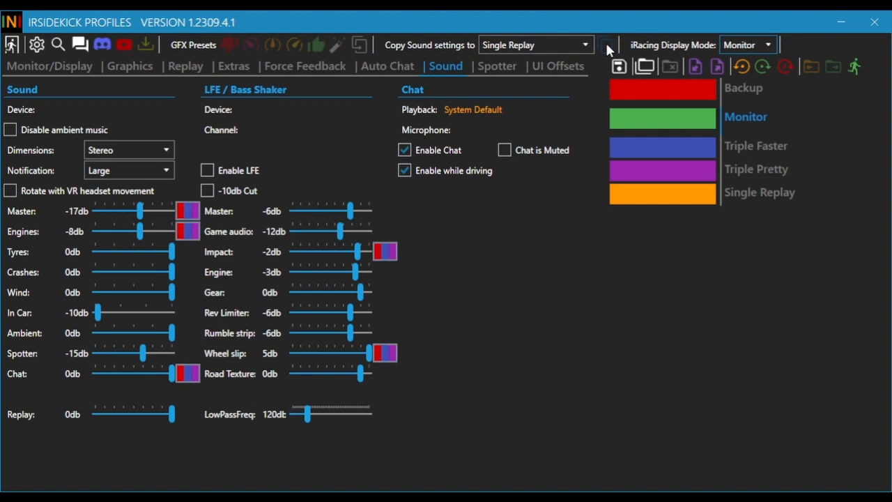
Choose Triple Pretty as the destination for copying the Monitor profile's sound settings
{"action": "left_click", "coordinate": [566, 46]}
{"action": "left_click", "coordinate": [529, 88]}
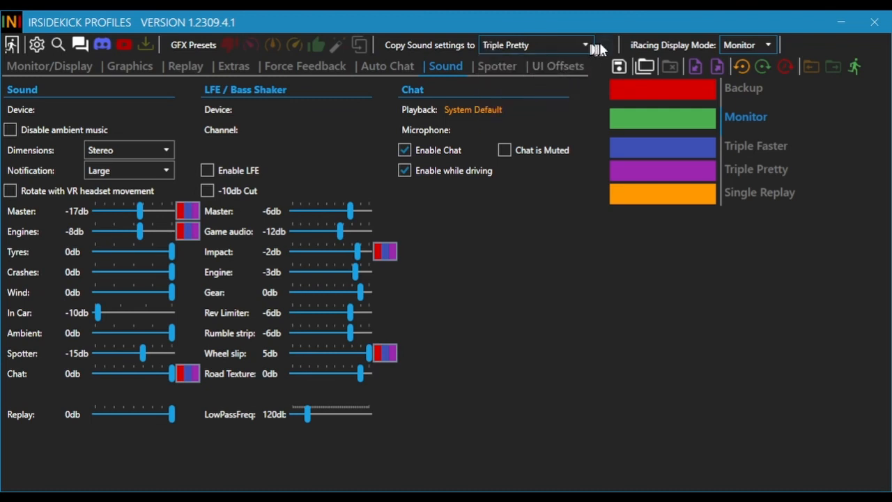